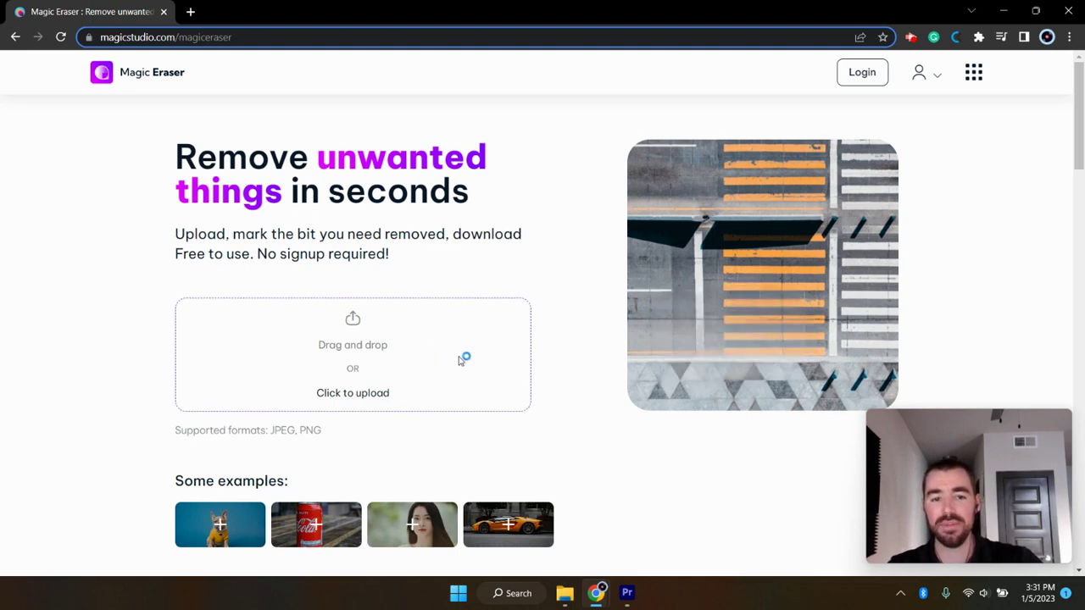
Step: Upload download (3).png from the New folder and erase the orange car from the photo
click(460, 361)
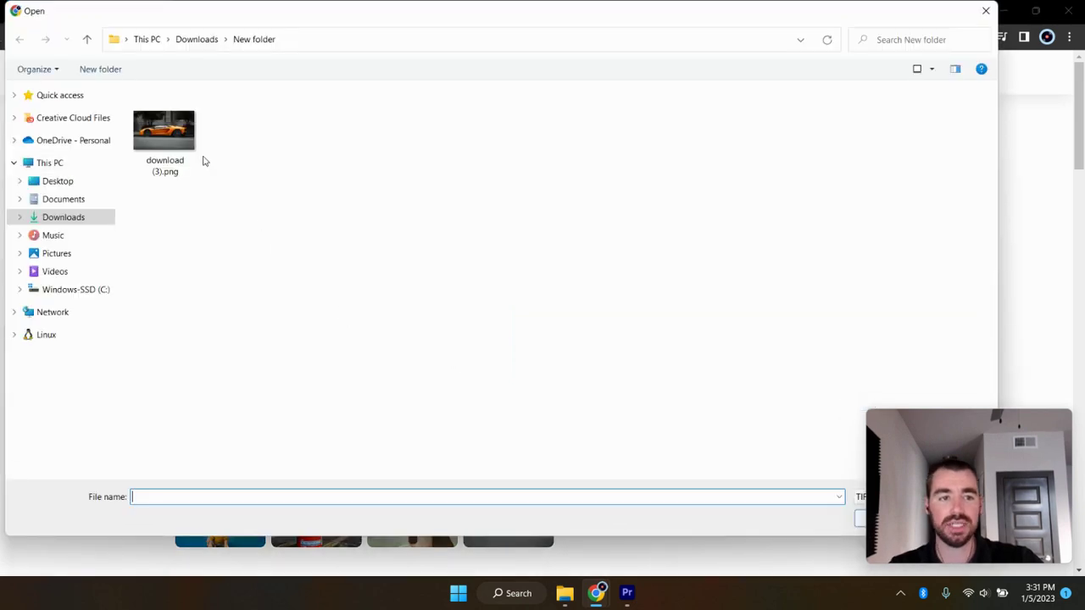
click(168, 142)
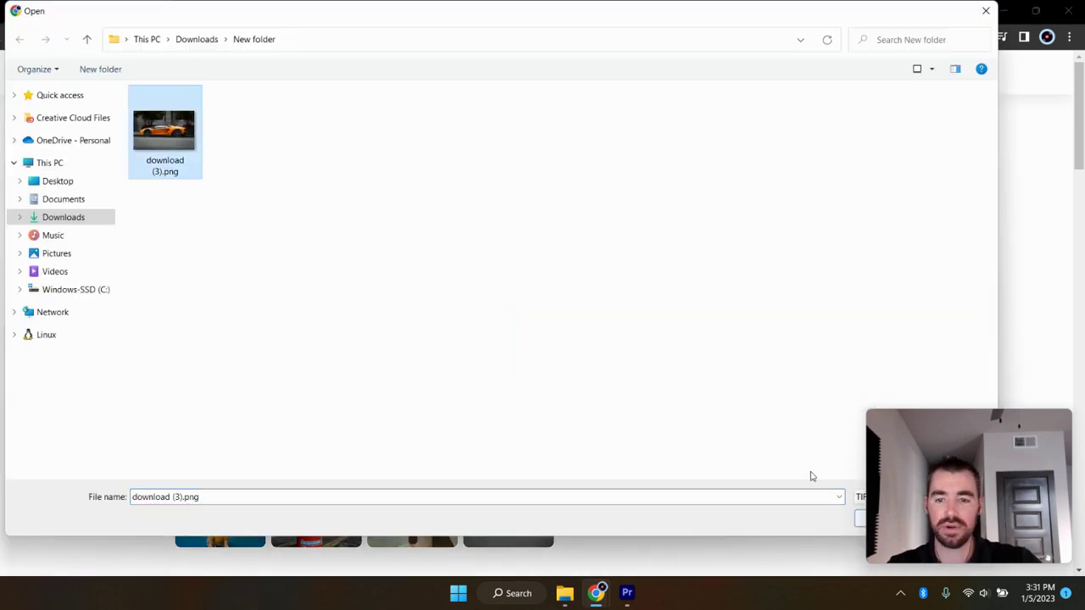
click(862, 522)
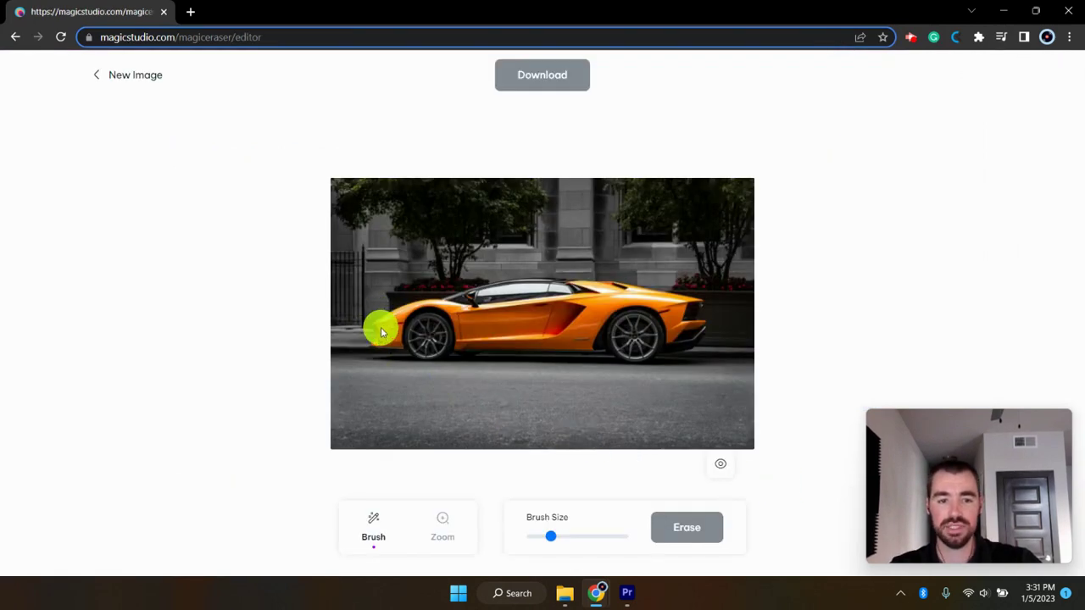
mouse_move(383, 332)
mouse_down()
mouse_move(505, 286)
mouse_move(623, 284)
mouse_move(699, 307)
mouse_move(619, 318)
mouse_move(497, 307)
mouse_move(383, 331)
mouse_move(687, 341)
mouse_move(492, 352)
mouse_up()
click(699, 534)
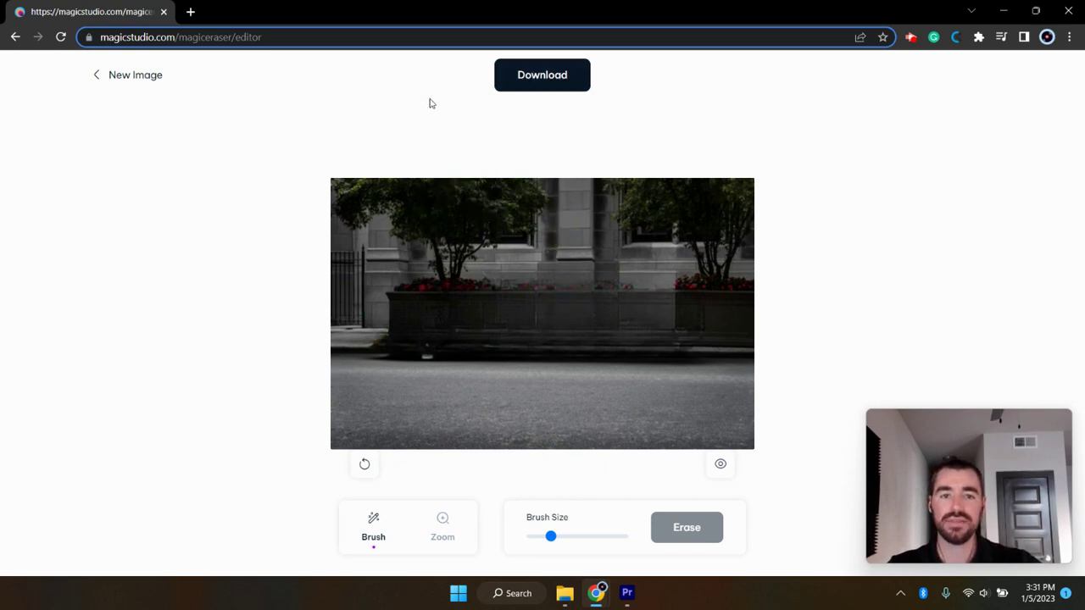
Step: Download the edited picture at low resolution and close the download options
click(542, 78)
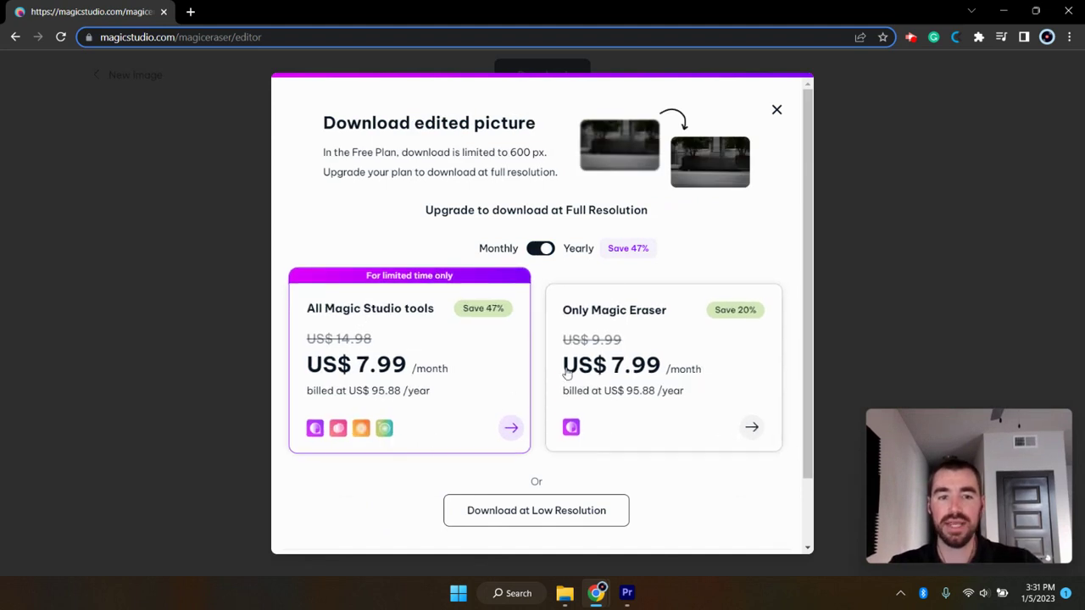
drag(806, 114, 789, 230)
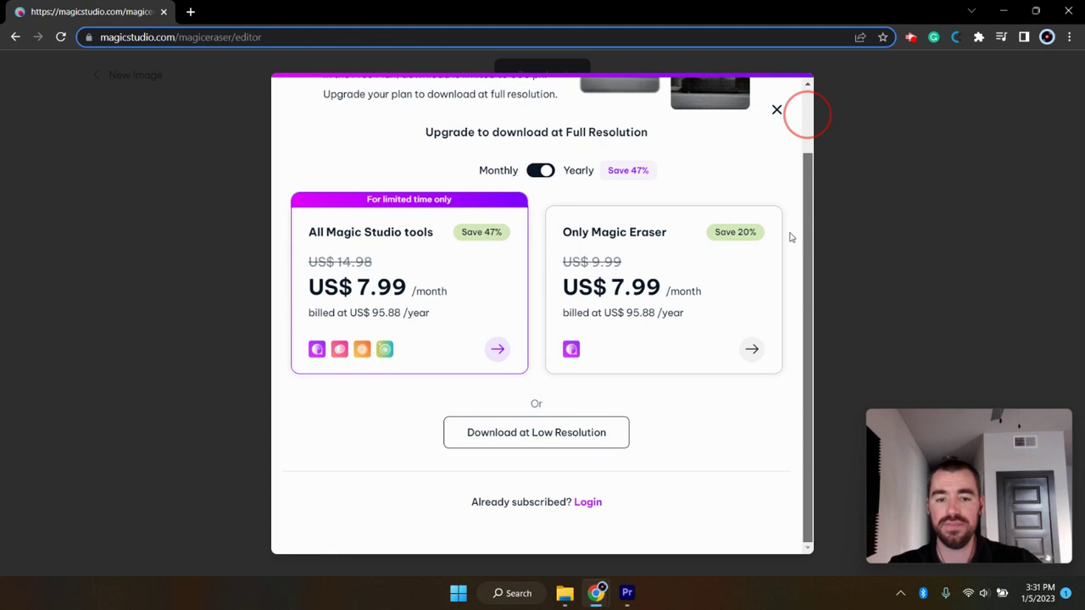
click(545, 443)
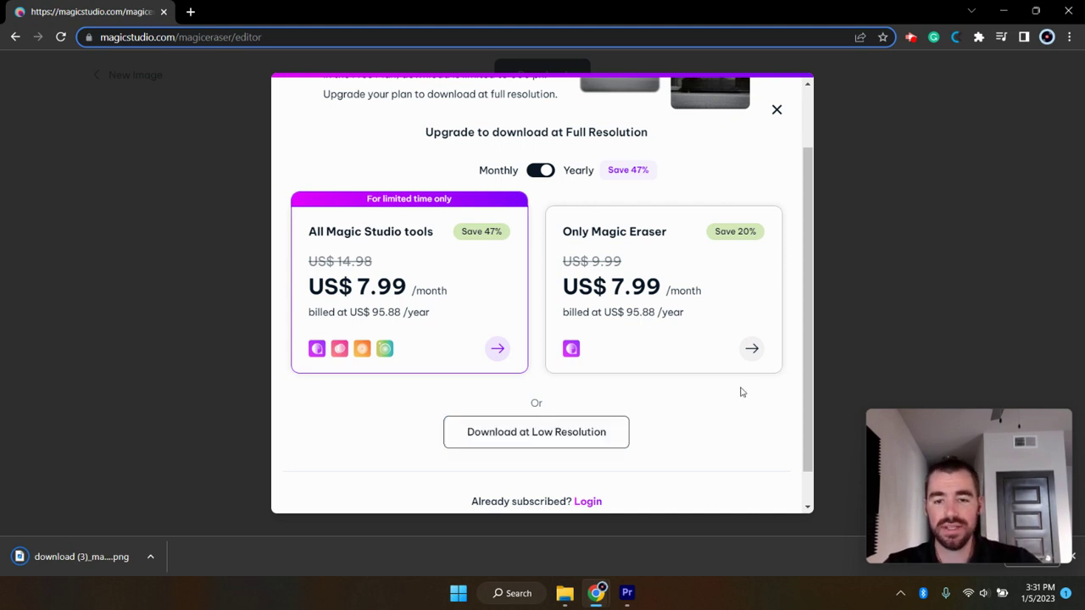
drag(807, 379, 814, 310)
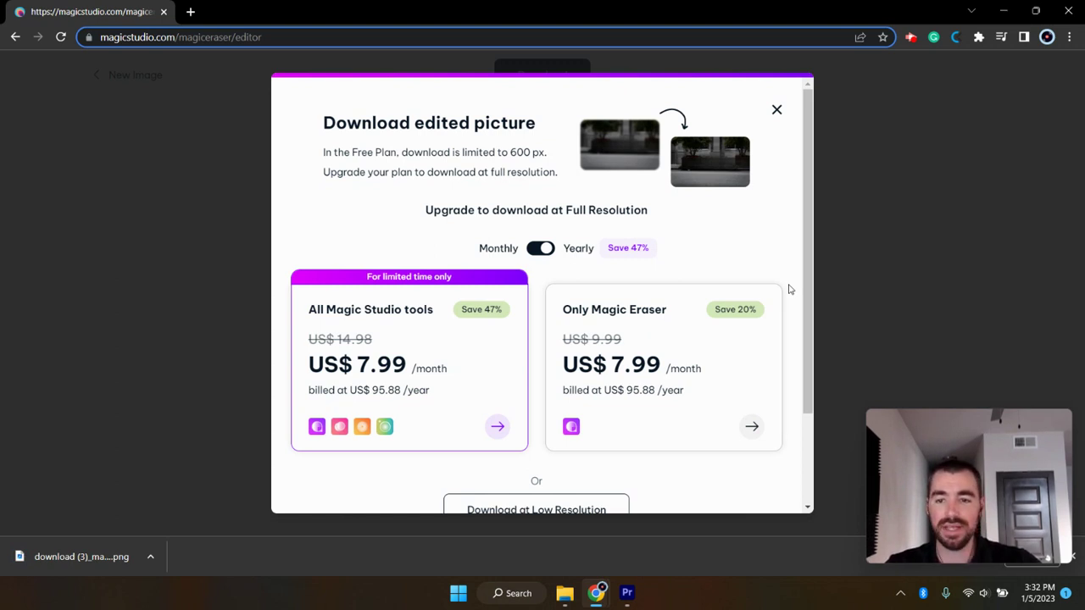
click(776, 110)
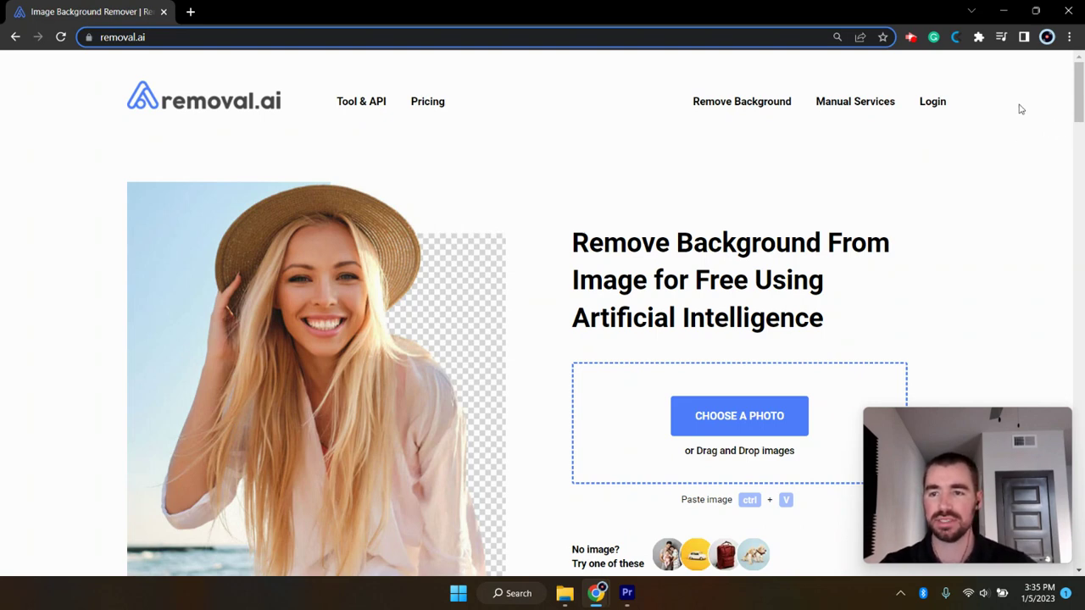
Step: Upload download (3).png to removal.ai for background removal
click(1078, 113)
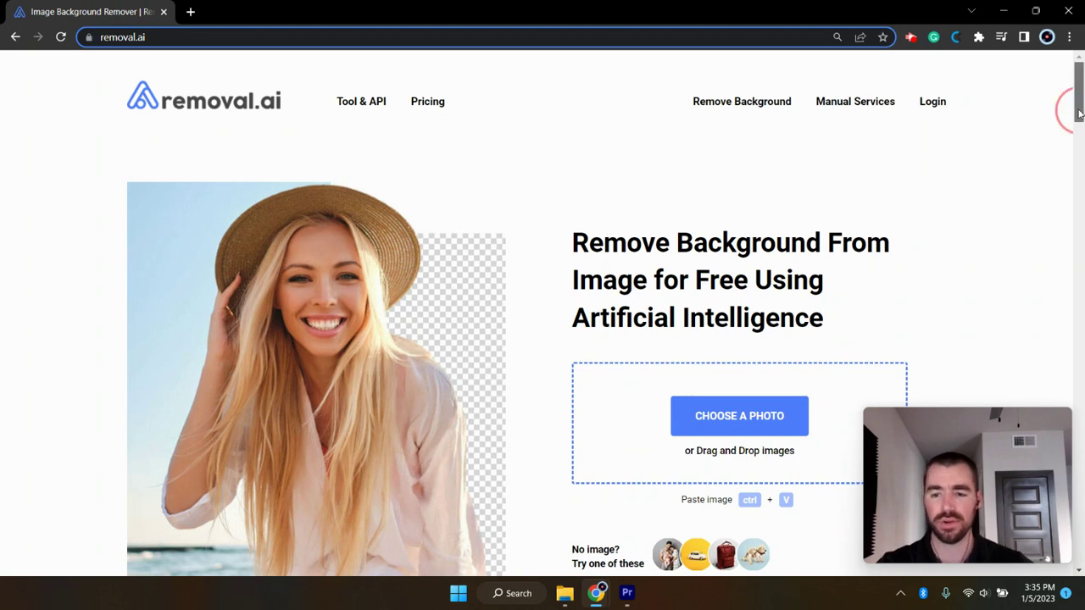
mouse_move(1078, 113)
mouse_down()
mouse_move(1079, 125)
mouse_move(1079, 112)
mouse_up()
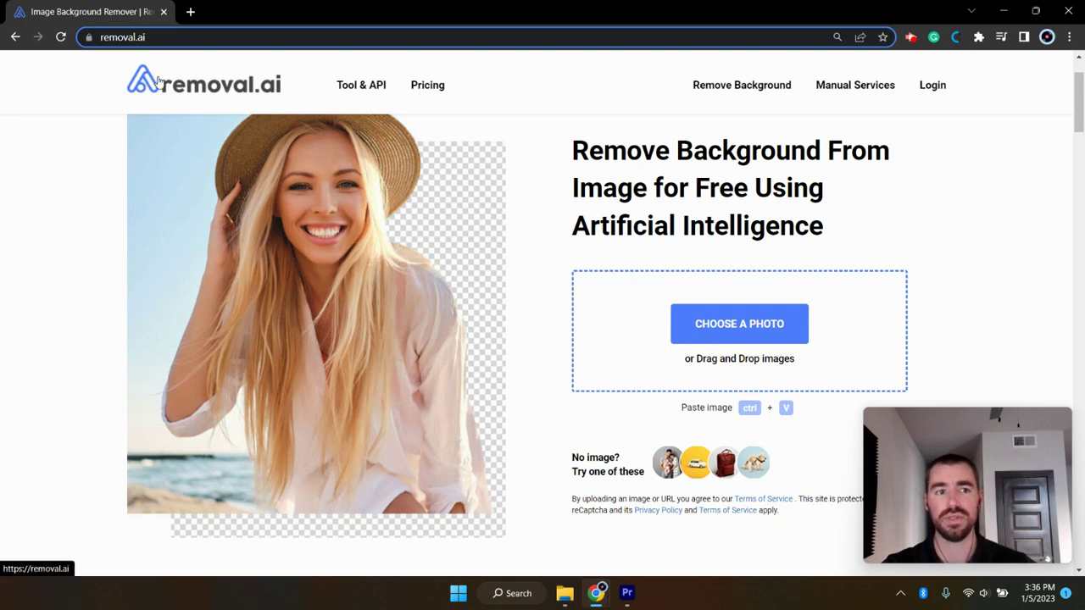
click(717, 338)
click(178, 141)
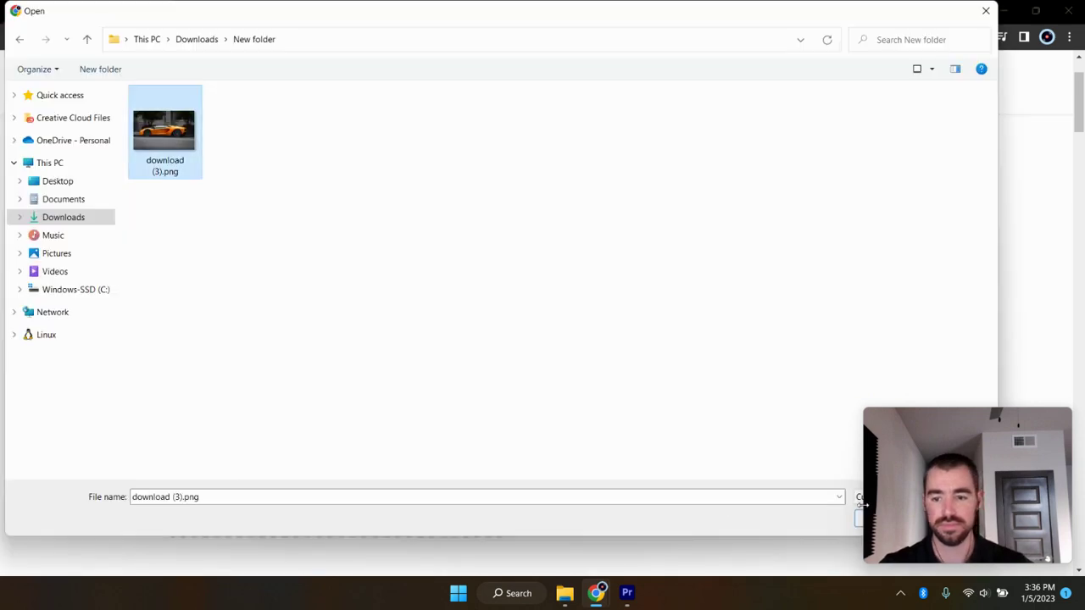
click(859, 519)
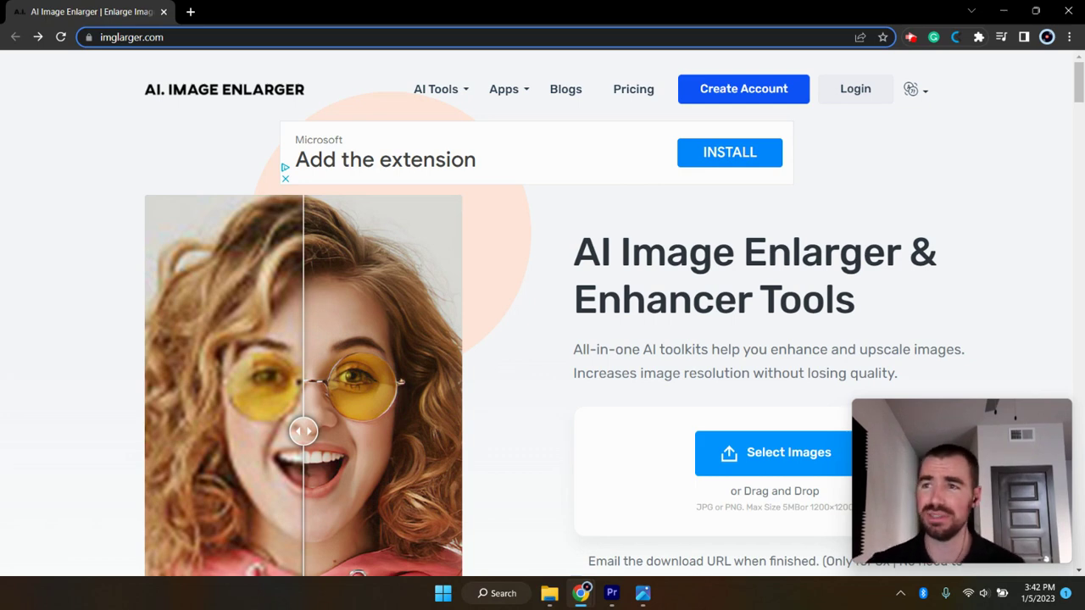
Step: Bring up image_2 (3).jpeg in the photo viewer to examine the small original, and dismiss the viewer
key(alt+Tab)
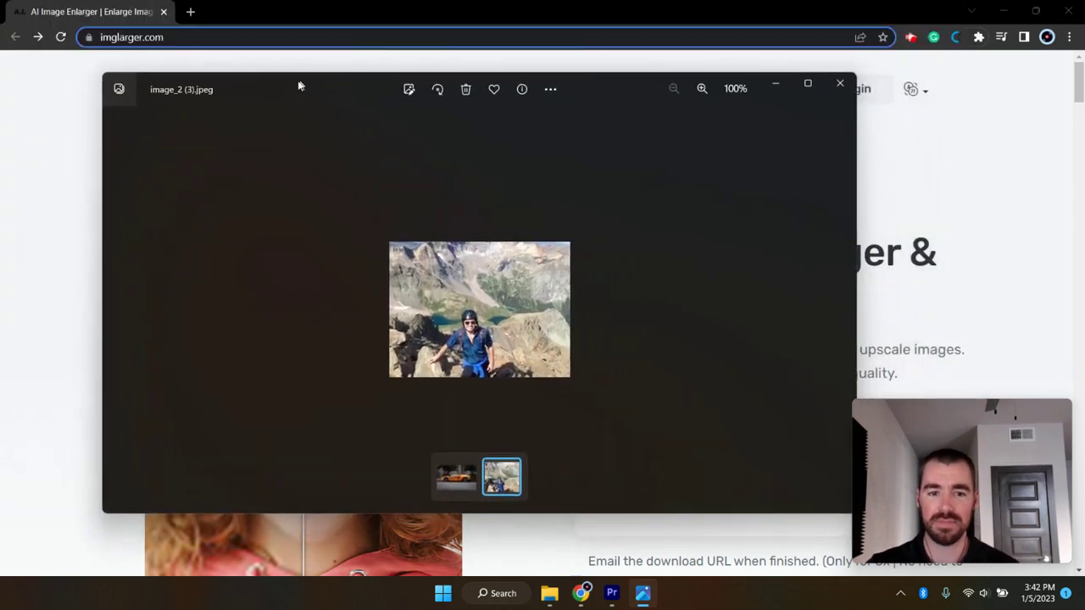
drag(293, 85, 258, 68)
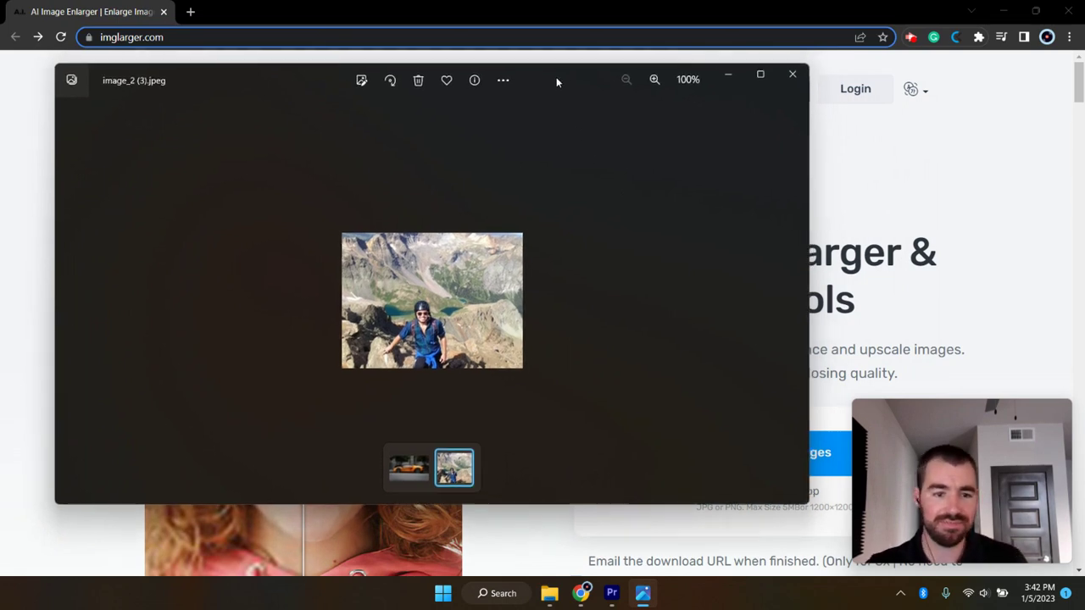
drag(558, 76, 562, 52)
click(797, 51)
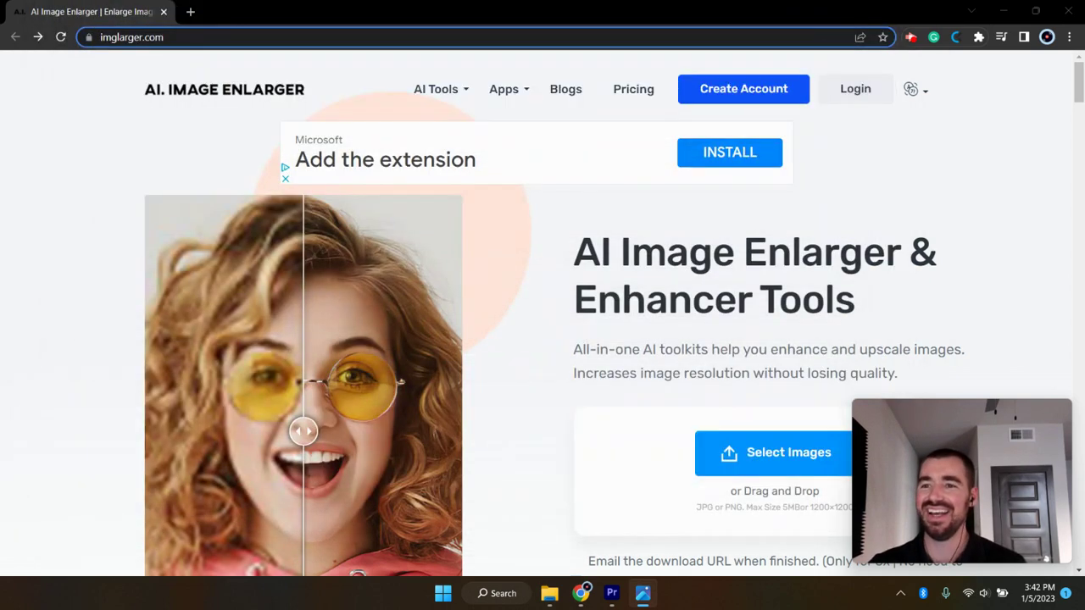
Step: Add image_2 (3).jpeg to the AI Image Enlarger upload area and opt for a free account at the login prompt
mouse_move(498, 104)
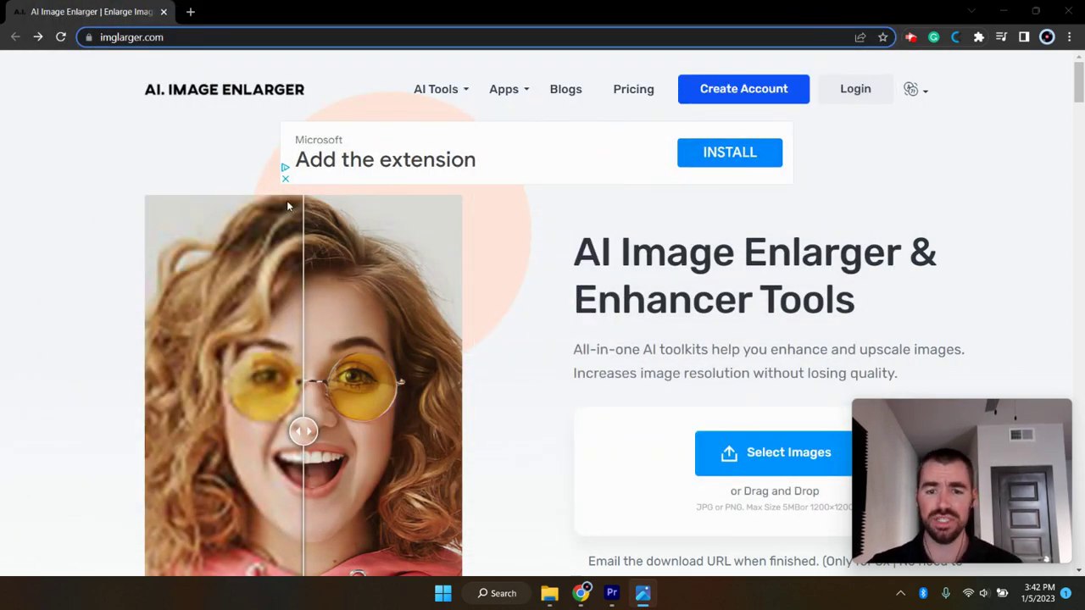
drag(645, 509, 719, 461)
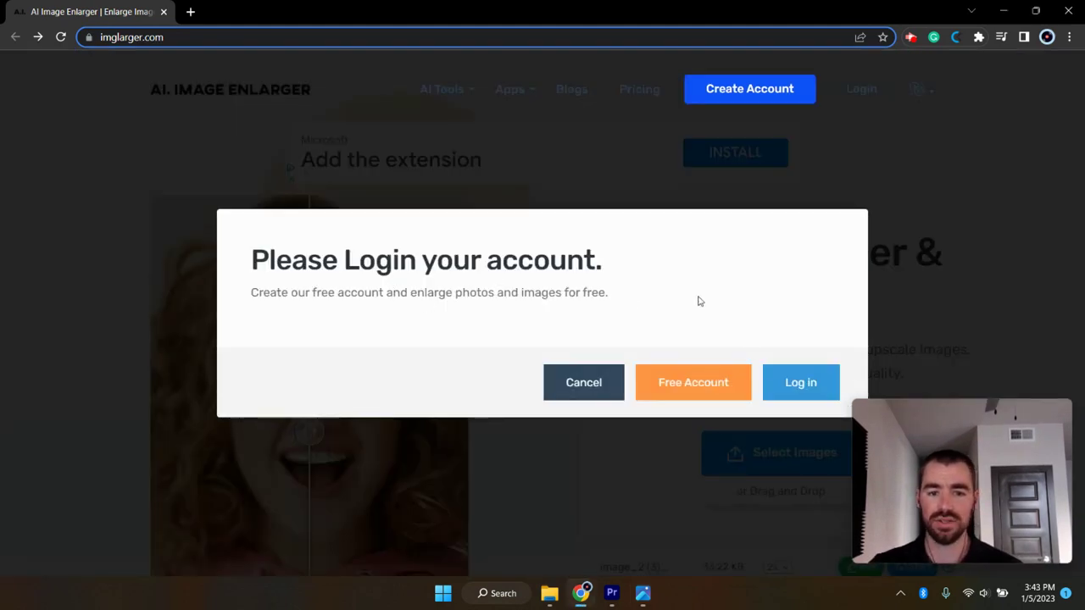
click(696, 391)
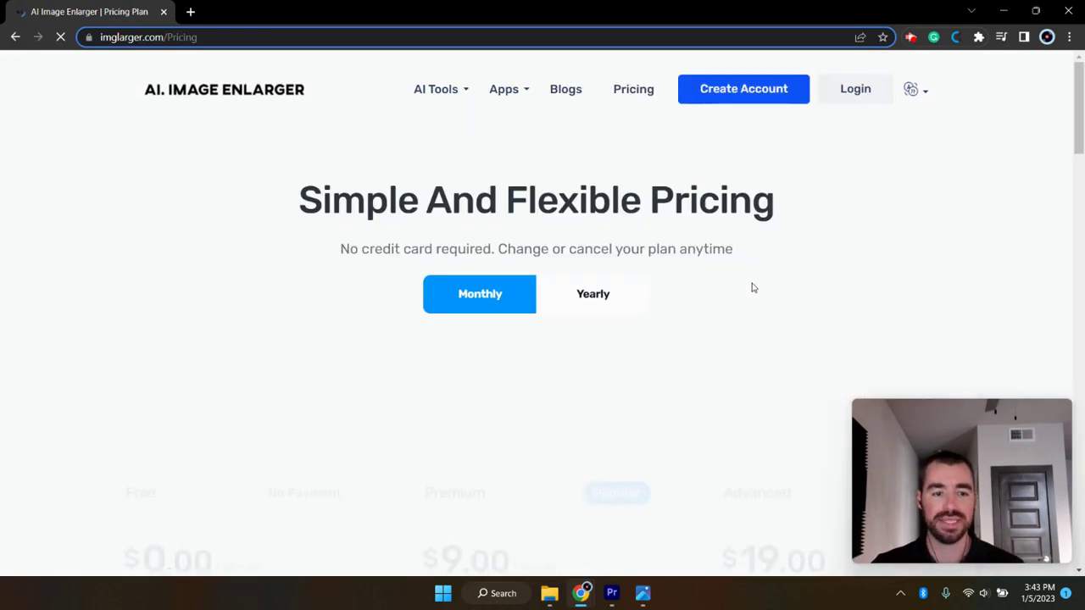
Step: Open the account sign-up form for the Free plan and activate its email field
drag(1074, 80, 1075, 134)
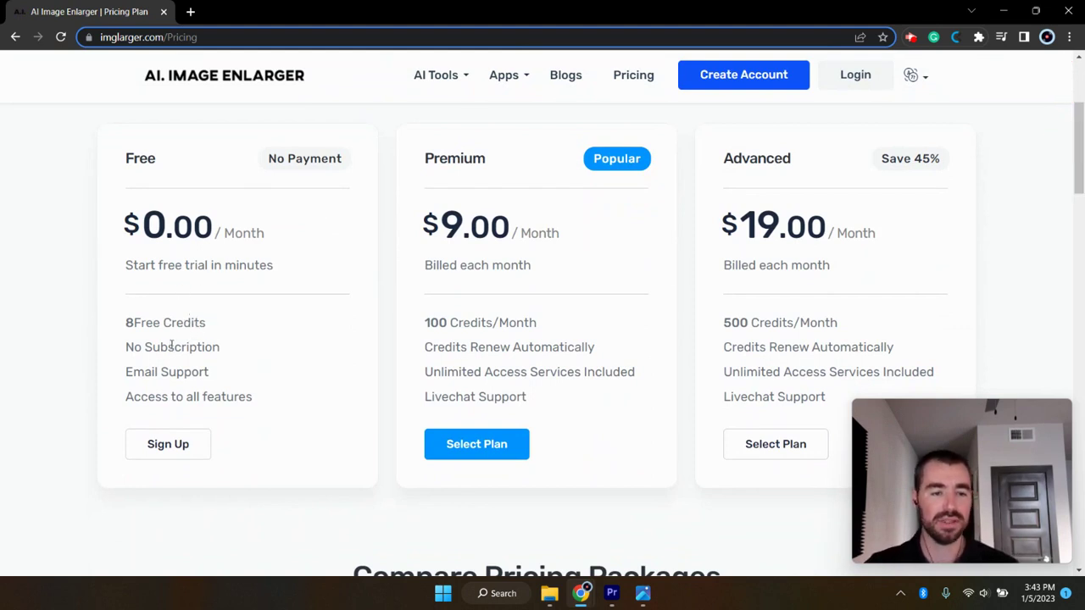
click(169, 451)
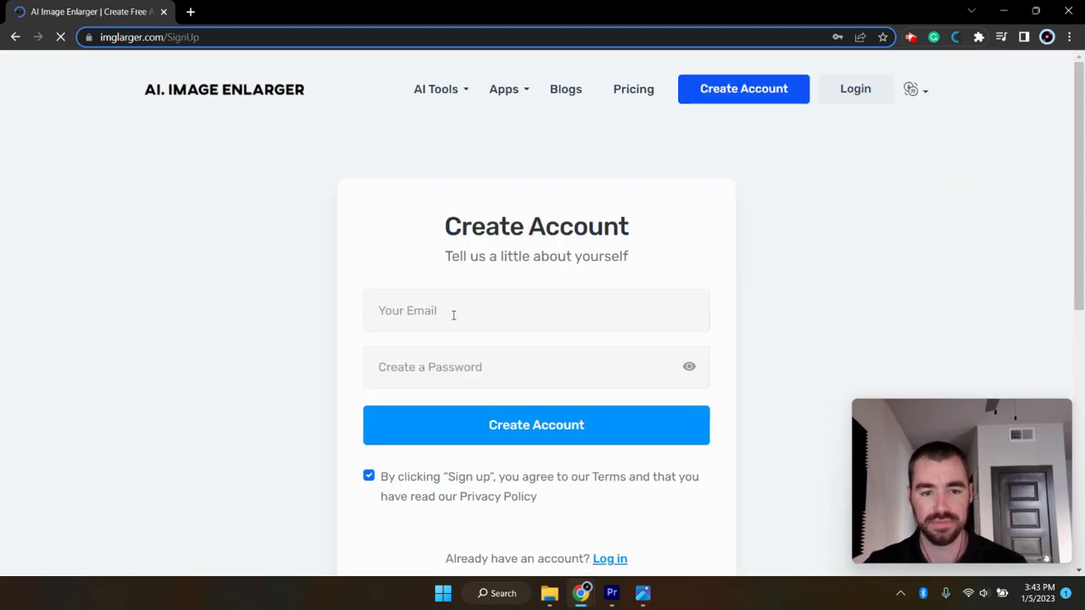
click(462, 309)
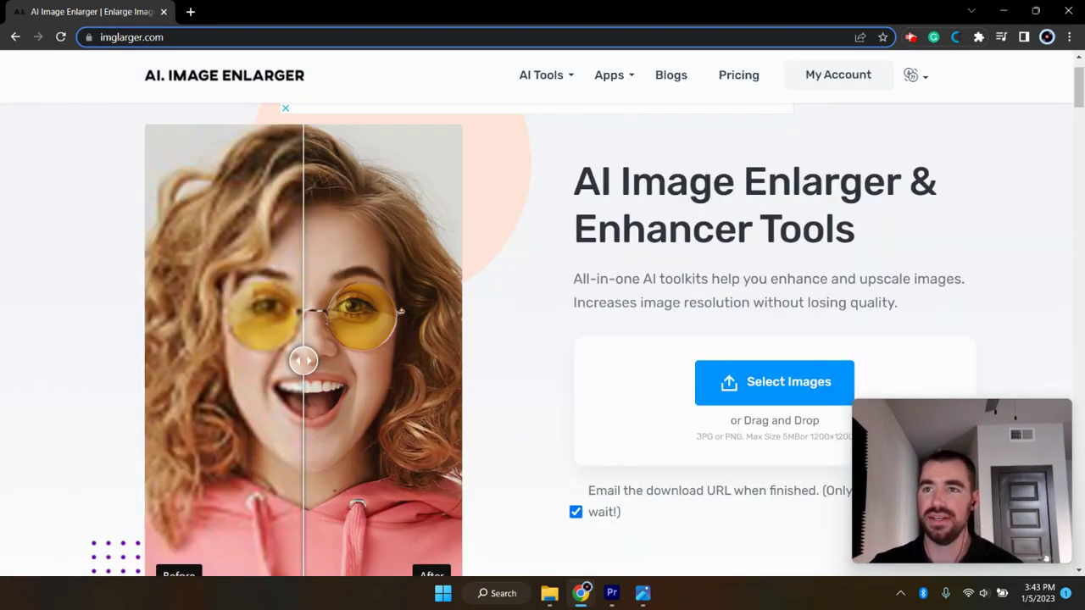
Step: Upload image_2 (3).jpeg to AI Image Enlarger and start enlarging it at 4x
drag(314, 223, 650, 418)
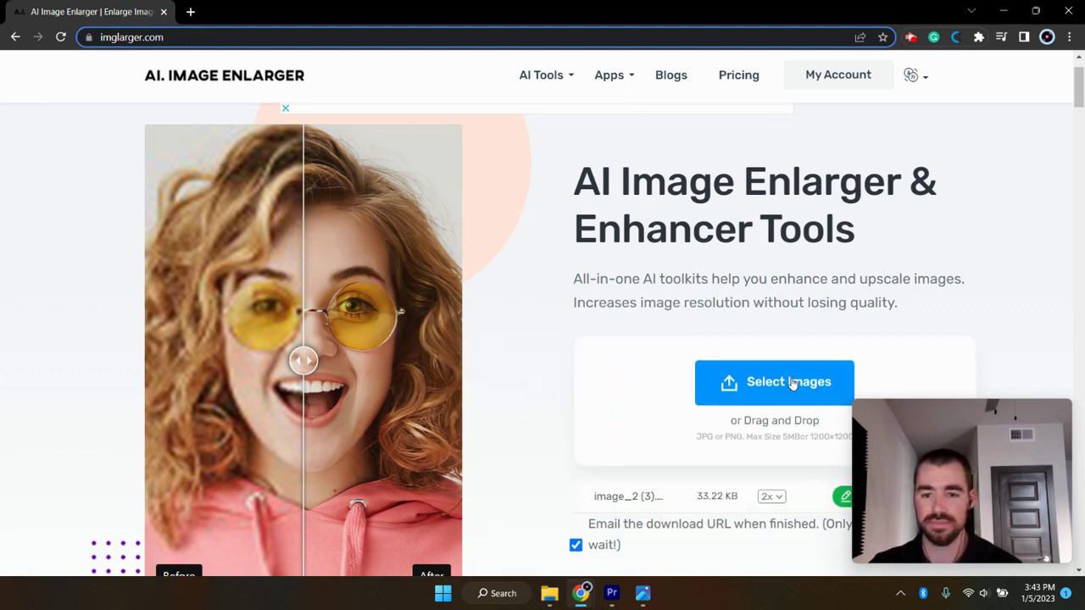
drag(1071, 90, 1081, 100)
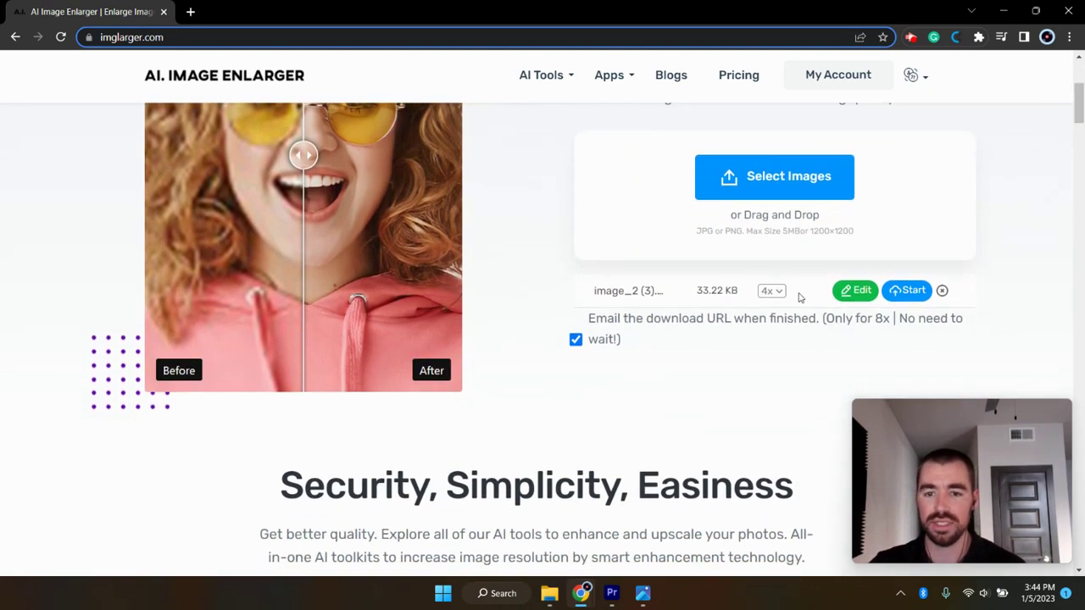
click(771, 291)
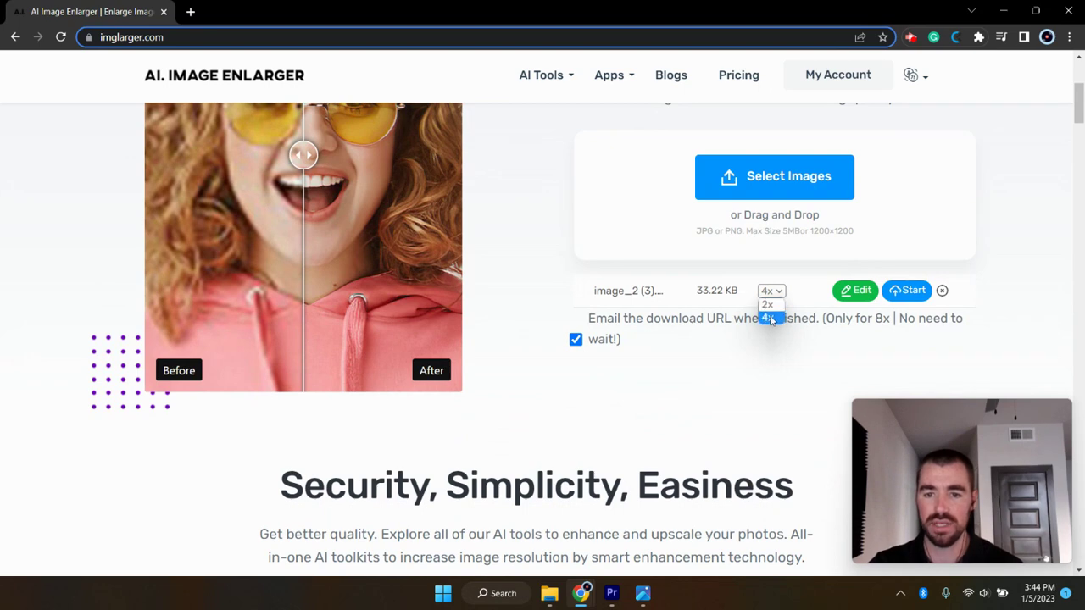
click(771, 318)
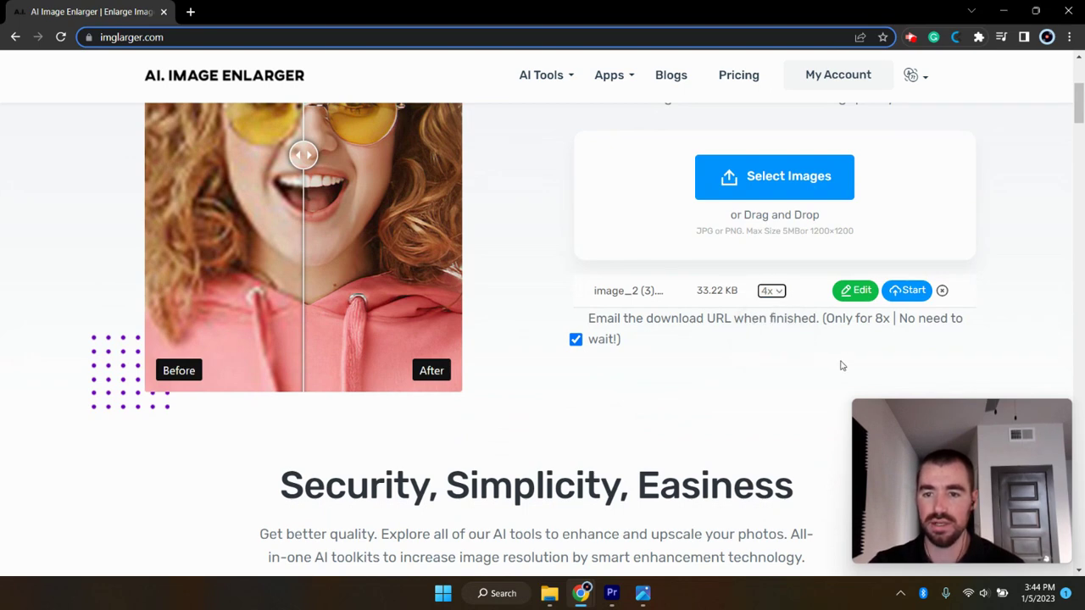
click(905, 291)
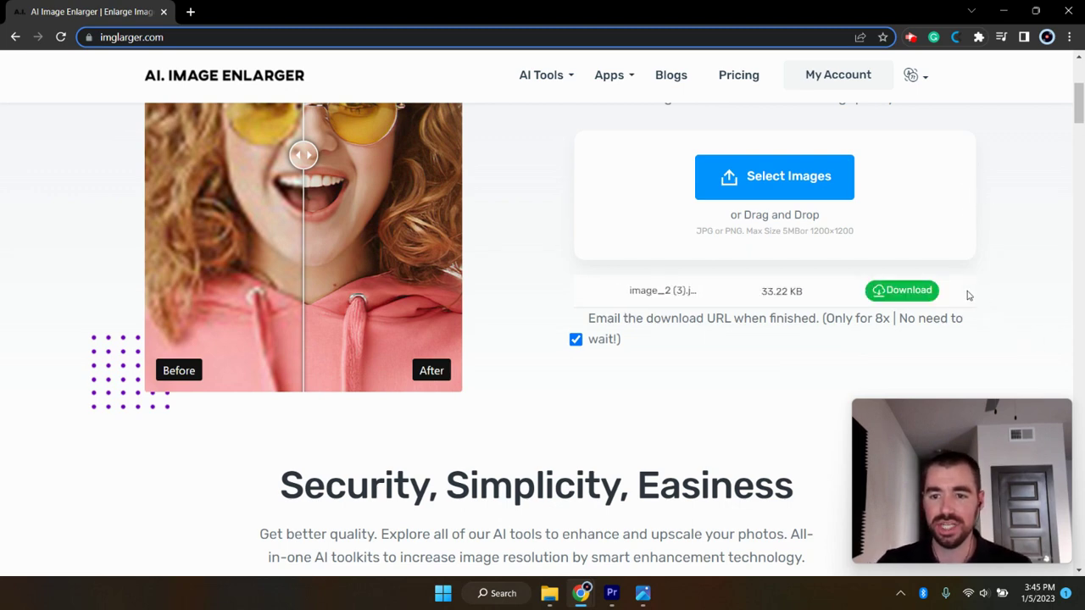
Step: Open the 4x enlarged result and compare it with the original image_2 (3).jpeg, zoomed to 345% in the photo viewer
click(916, 292)
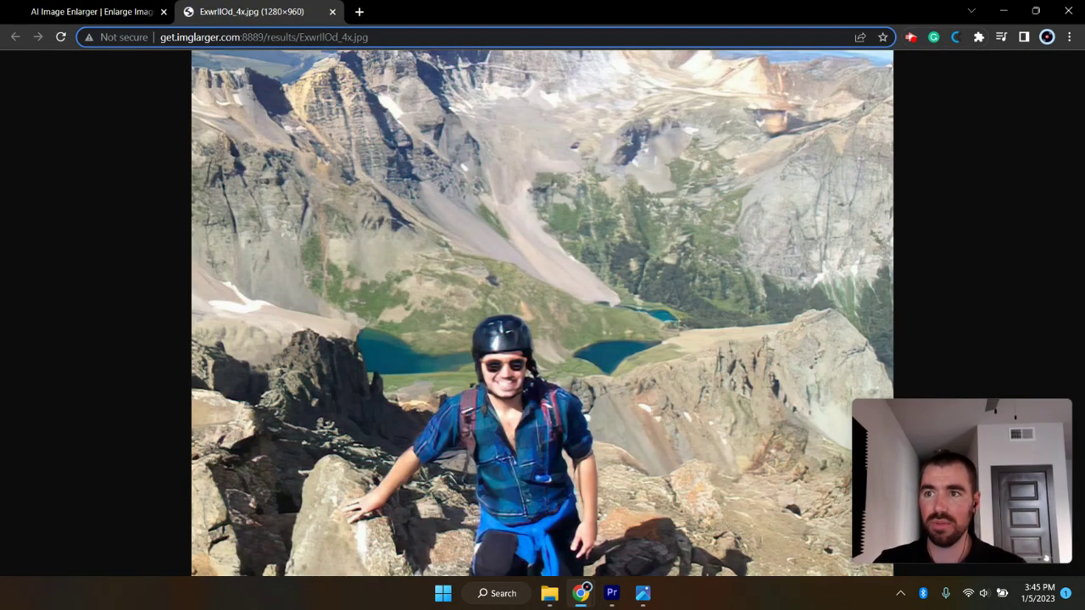
key(alt+Tab)
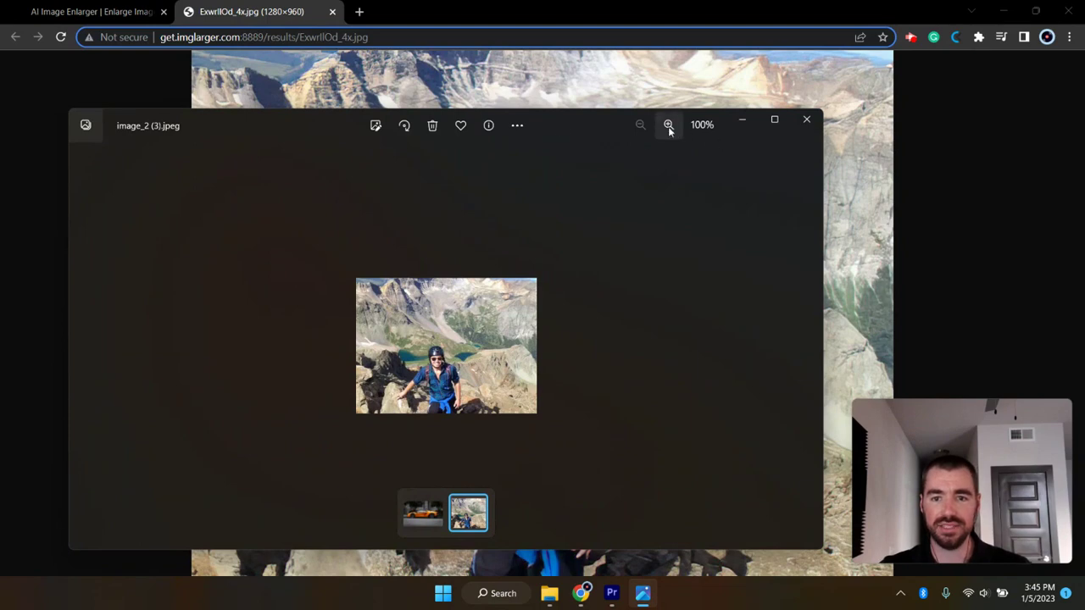
click(669, 125)
click(669, 126)
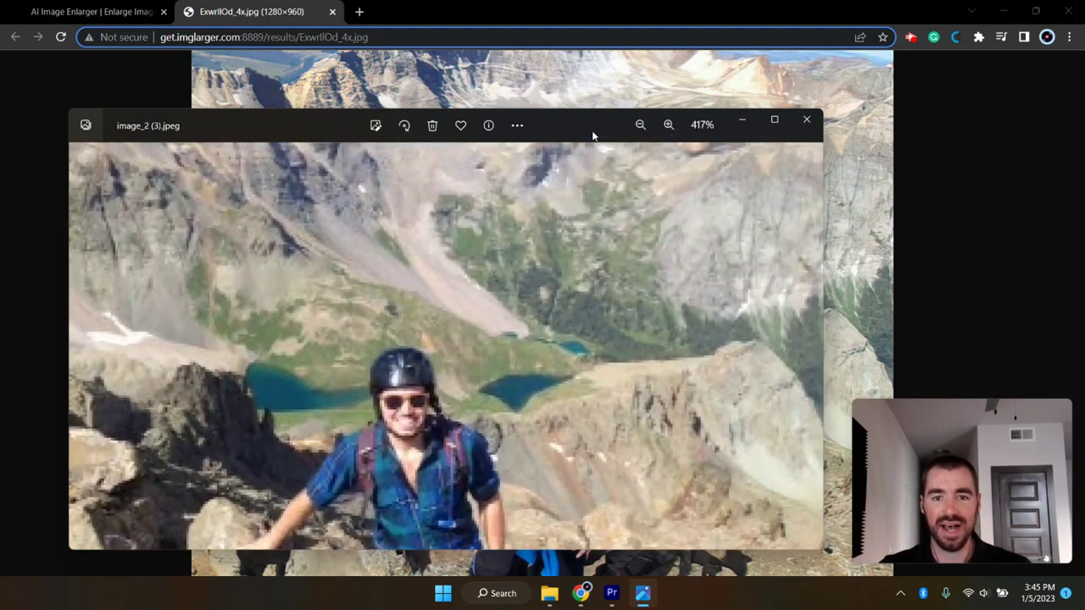
drag(594, 136, 699, 90)
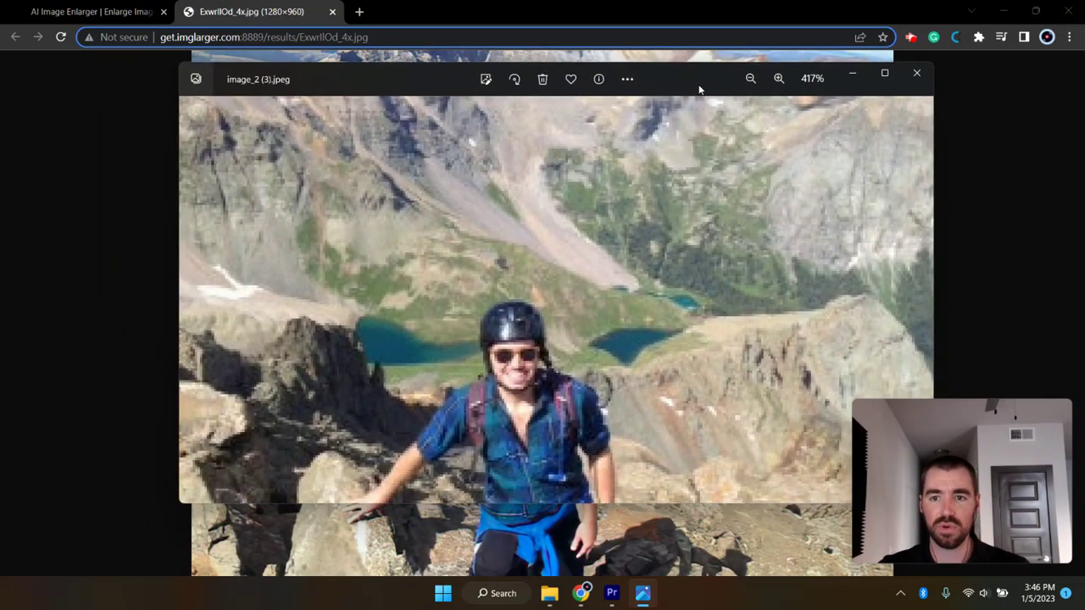
click(750, 78)
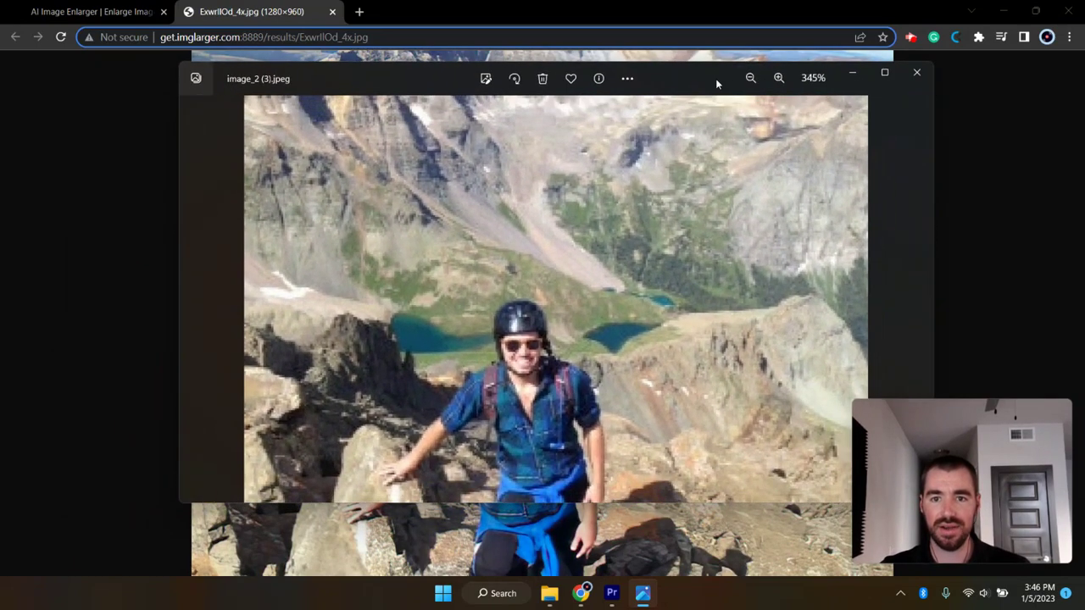
drag(713, 79, 752, 2)
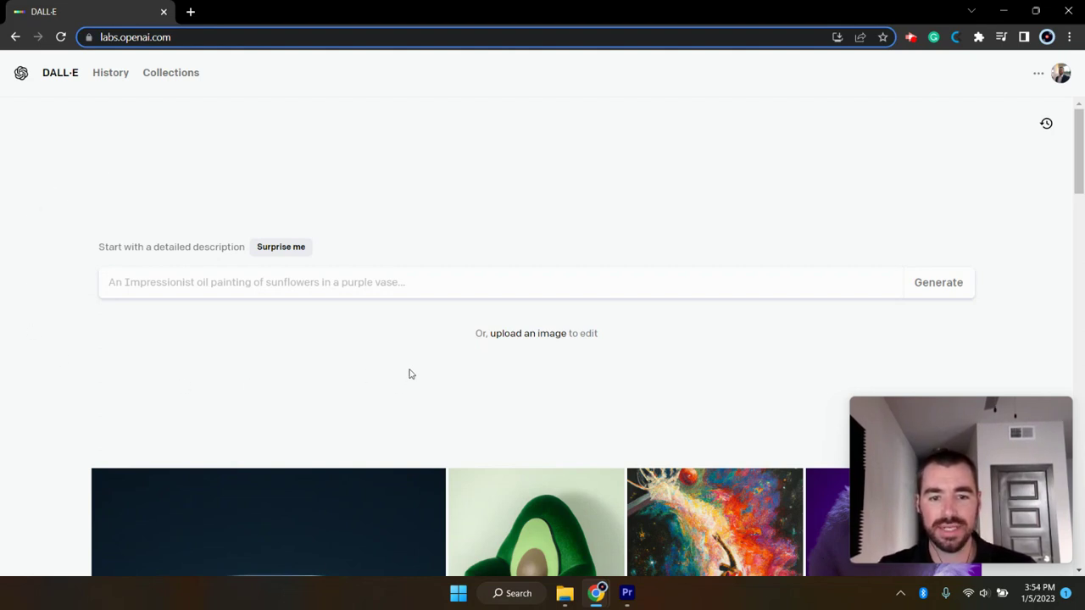
Step: Upload IMG_E4112-removebg-preview.png from the New folder to DALL·E for editing
click(520, 334)
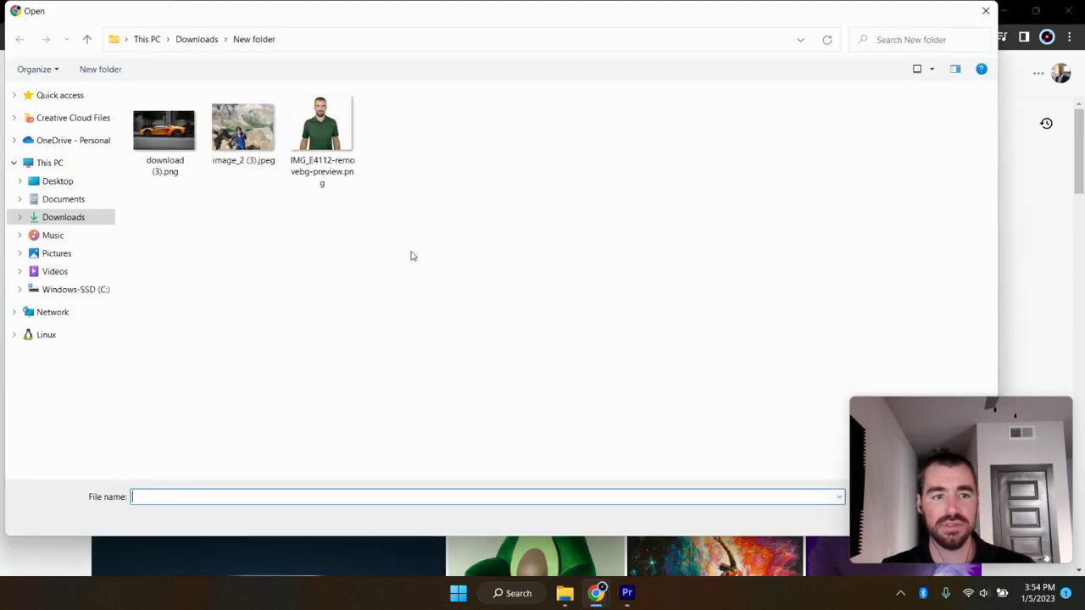
click(322, 136)
drag(939, 445, 946, 403)
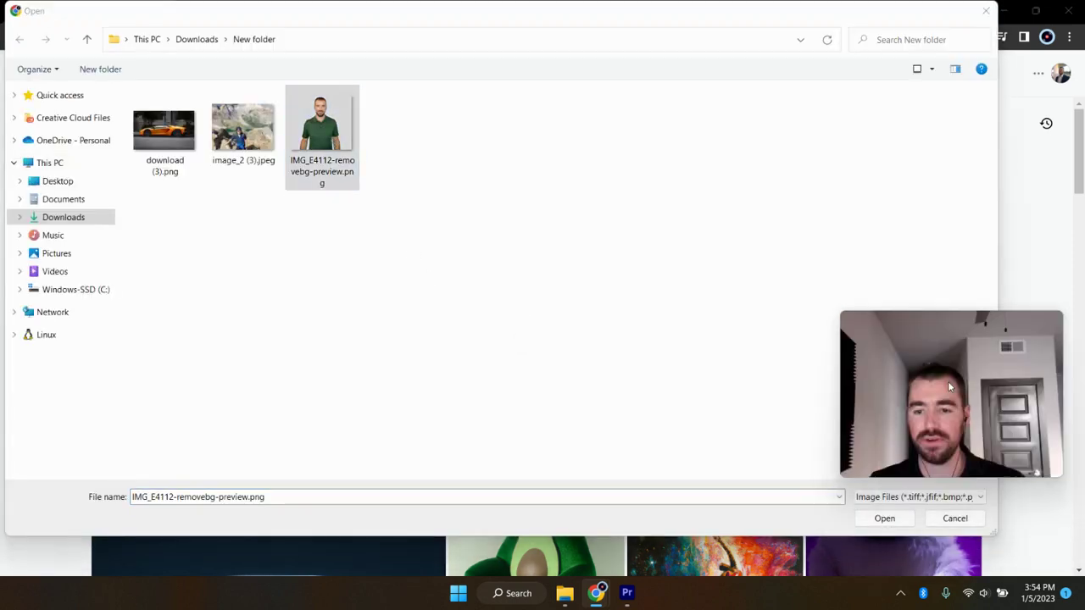
click(885, 518)
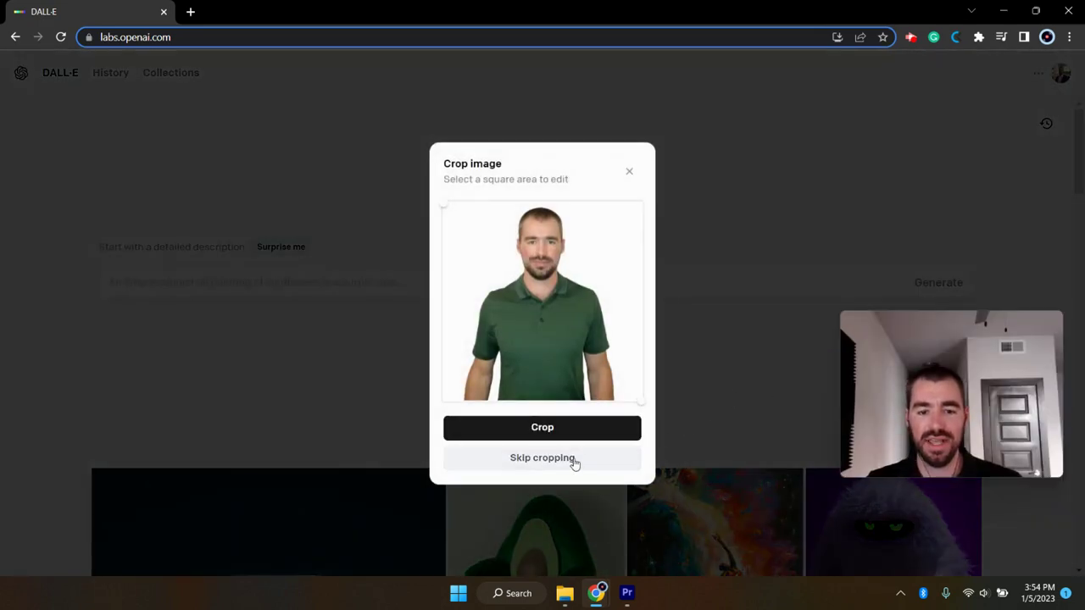
Step: Crop the uploaded portrait with the suggested square area and generate variations of it
click(575, 432)
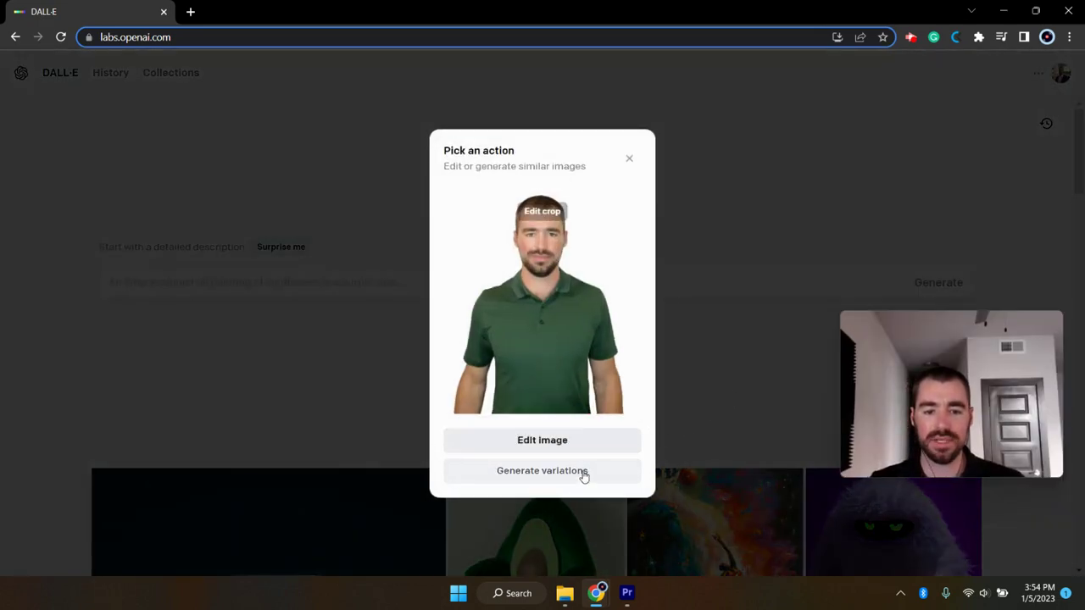
click(586, 473)
drag(969, 376, 971, 457)
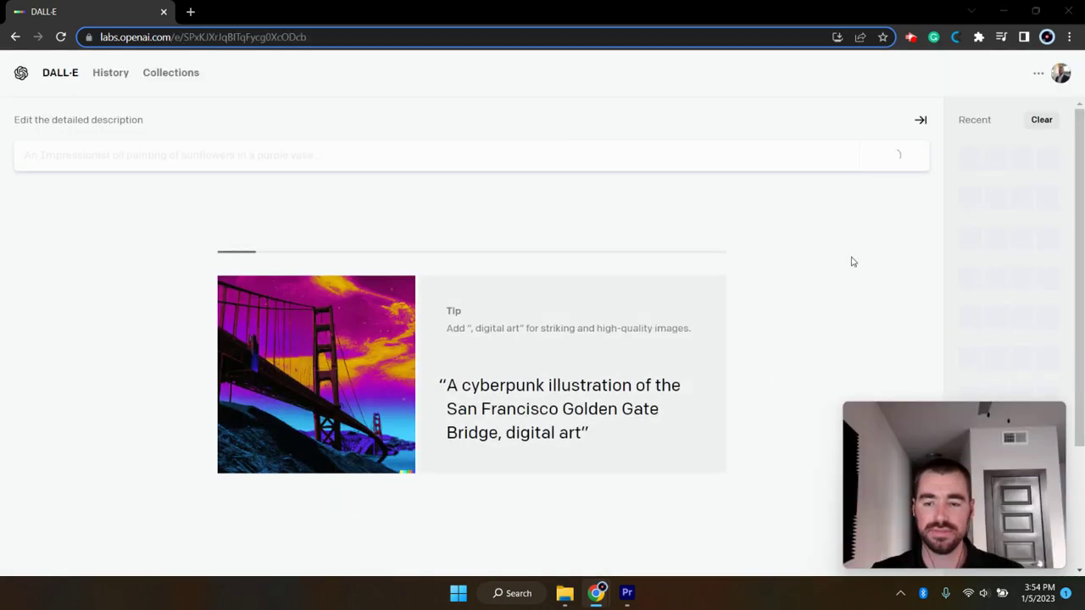